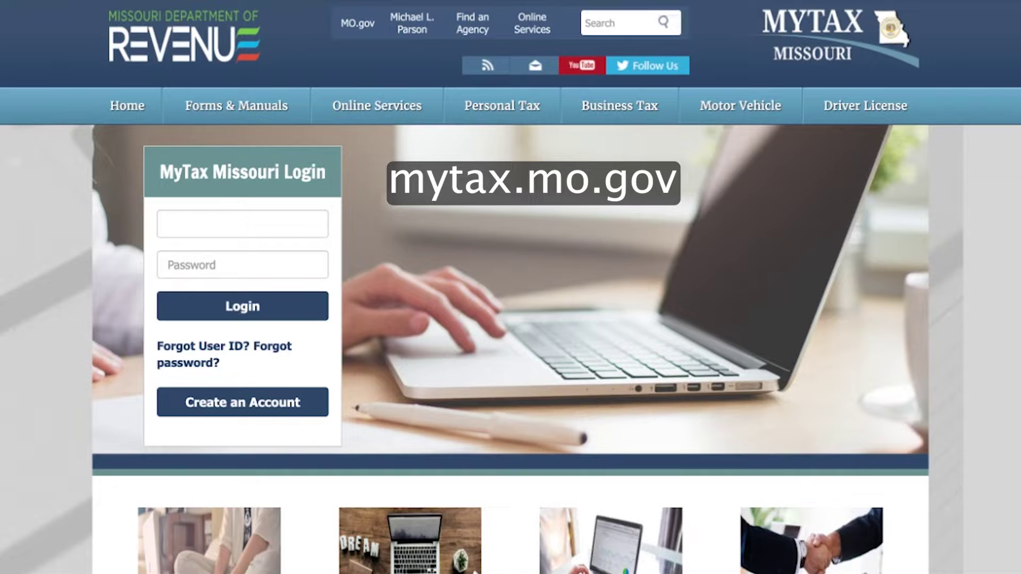
# Start a new MyTax Missouri account registration as an Authorized Preparer
pyautogui.click(240, 407)
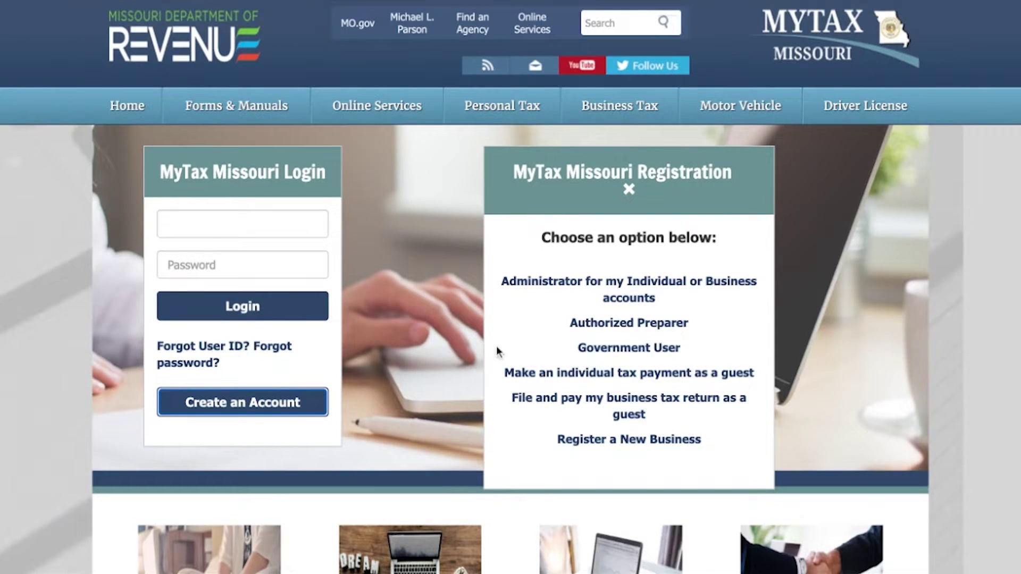
pyautogui.click(612, 324)
# Read through the Authorized Preparer usage terms, agree to them, and pass the reCAPTCHA check
pyautogui.scroll(-3, 612, 319)
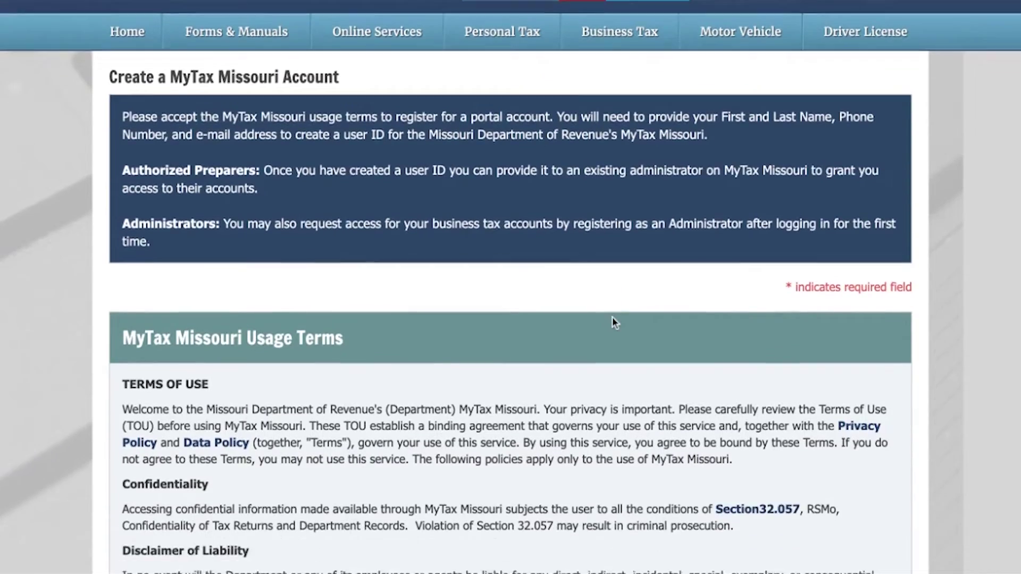
pyautogui.scroll(-10, 612, 325)
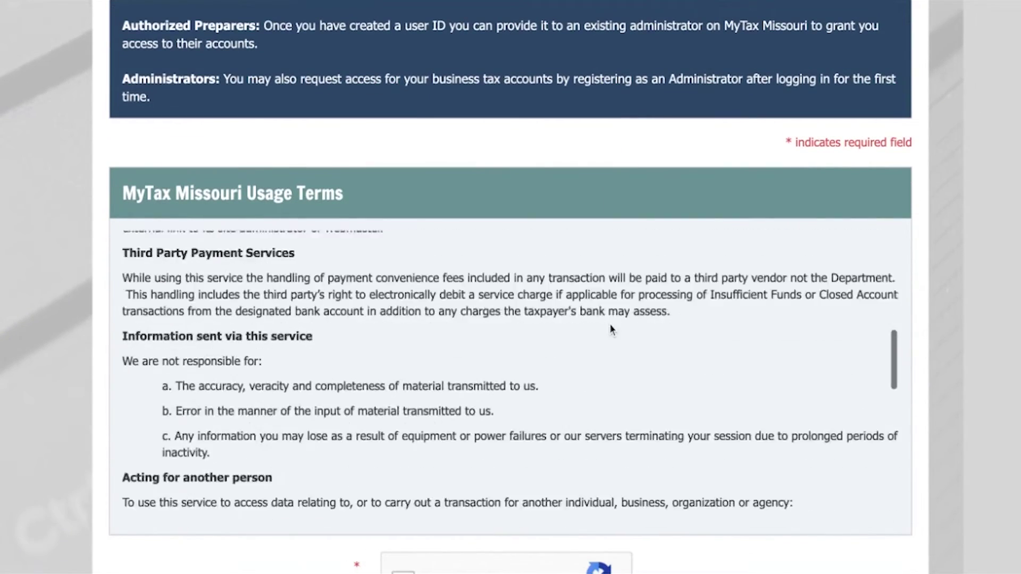
pyautogui.scroll(-10, 611, 331)
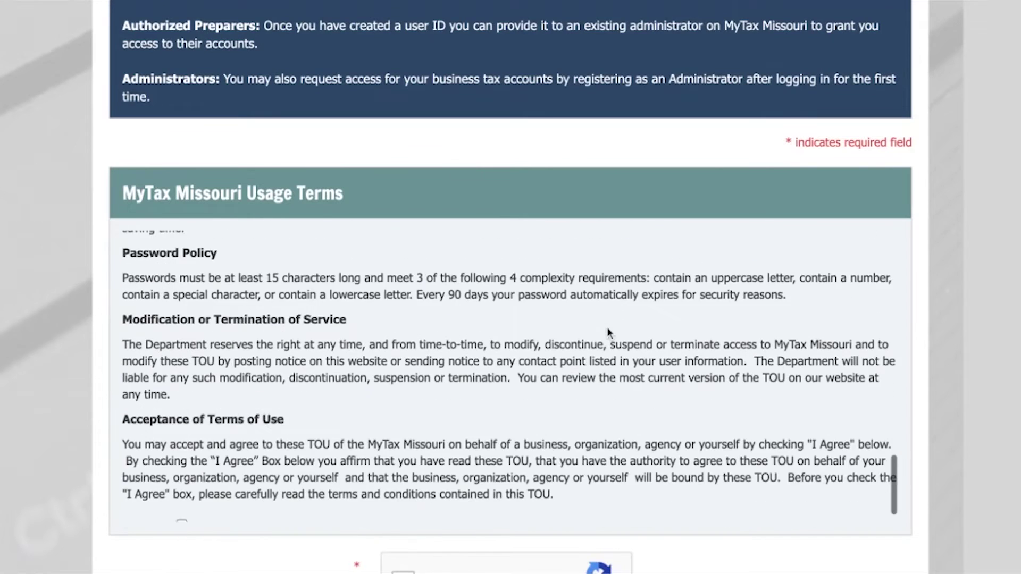
pyautogui.scroll(-2, 606, 330)
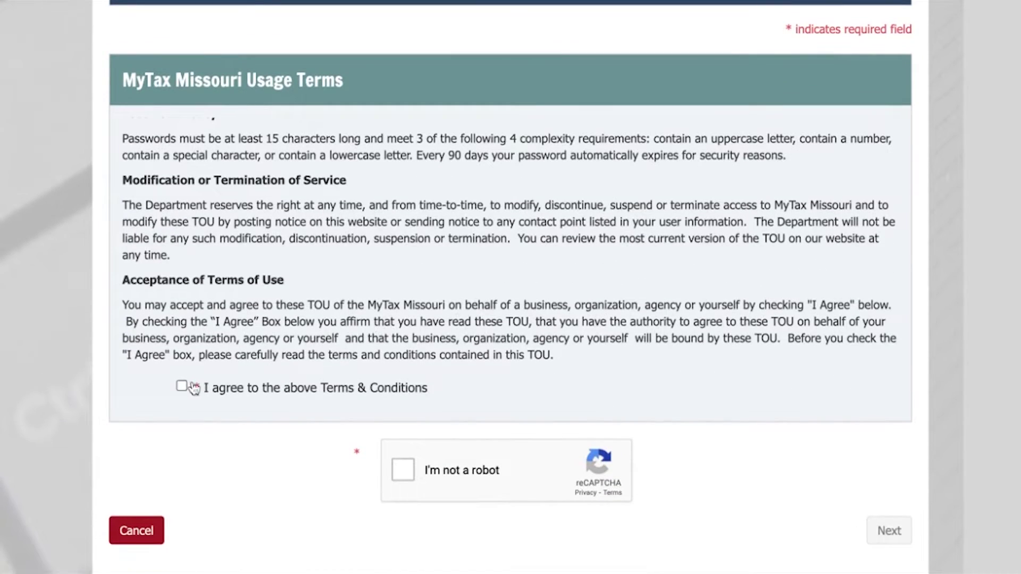
pyautogui.click(181, 388)
pyautogui.scroll(-1, 237, 399)
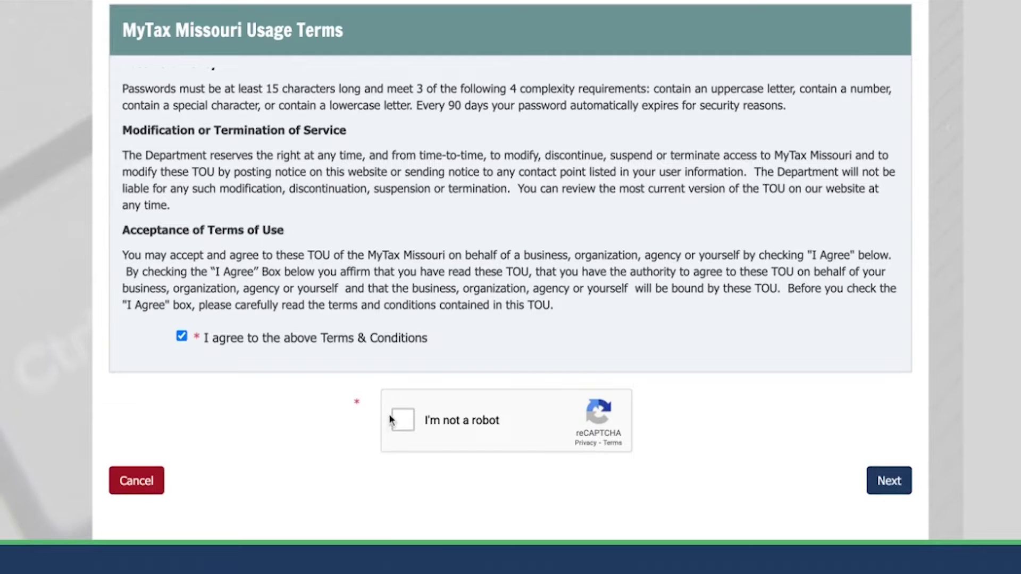
pyautogui.click(404, 420)
# On the User Information form, enter the user's first and last name and a proposed user ID
pyautogui.click(891, 482)
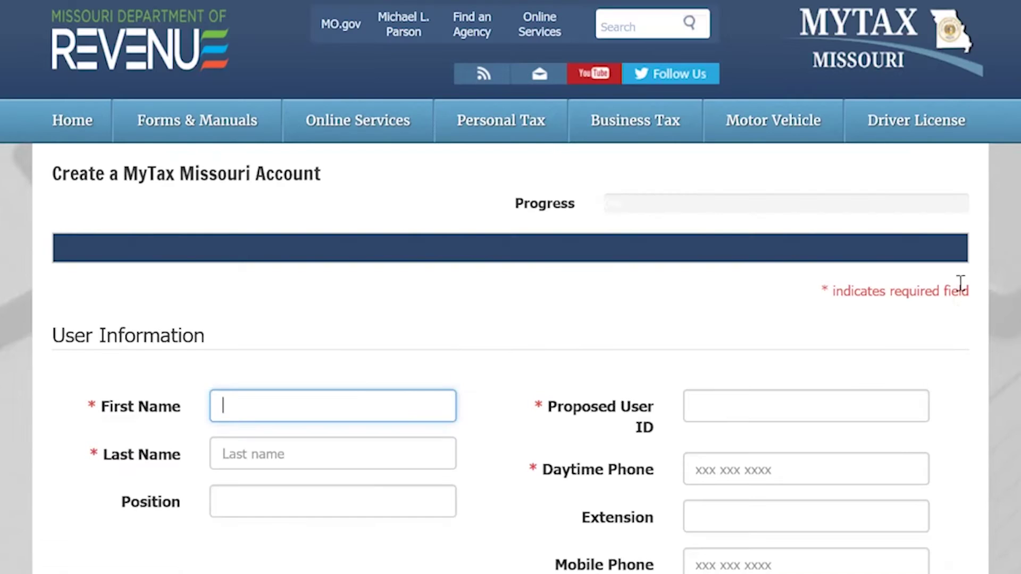
pyautogui.write('Your')
pyautogui.press('Tab')
pyautogui.write('Name')
pyautogui.click(806, 228)
pyautogui.write('UserID262')
# Add the daytime phone number and e-mail address, confirm the e-mail, and submit the form
pyautogui.press('Tab')
pyautogui.write('5735555555')
pyautogui.click(806, 434)
pyautogui.write('you')
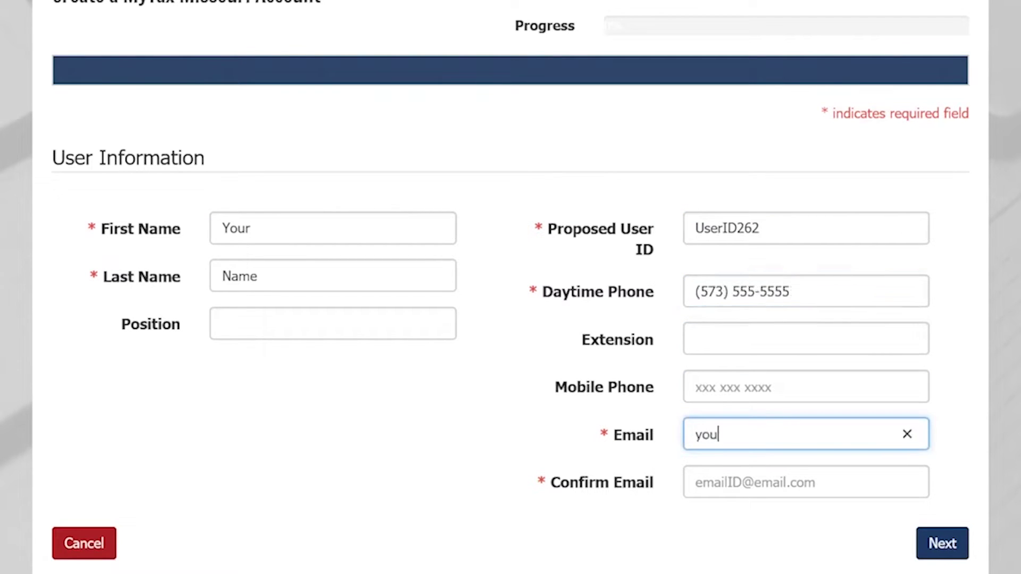
pyautogui.write('rbusinessname@email.com')
pyautogui.click(806, 481)
pyautogui.write('yourbusinessname@email.com')
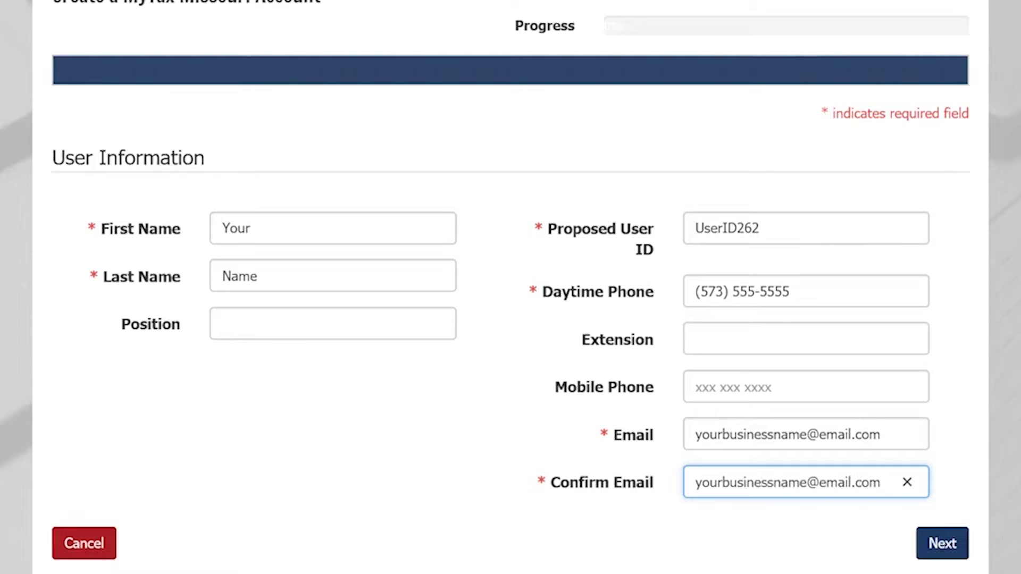
pyautogui.click(943, 544)
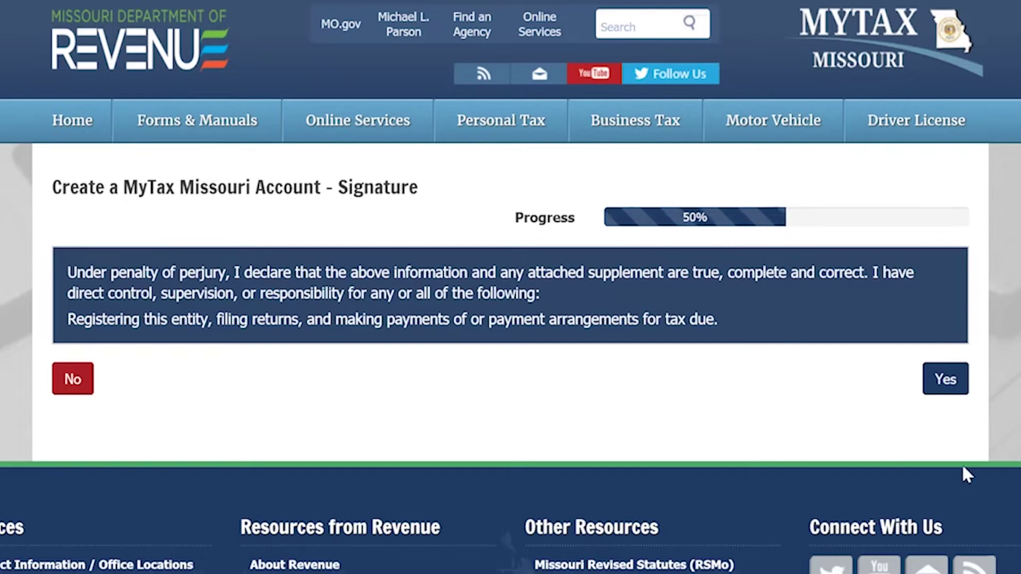
# Sign the registration declaration to complete account creation
pyautogui.click(946, 385)
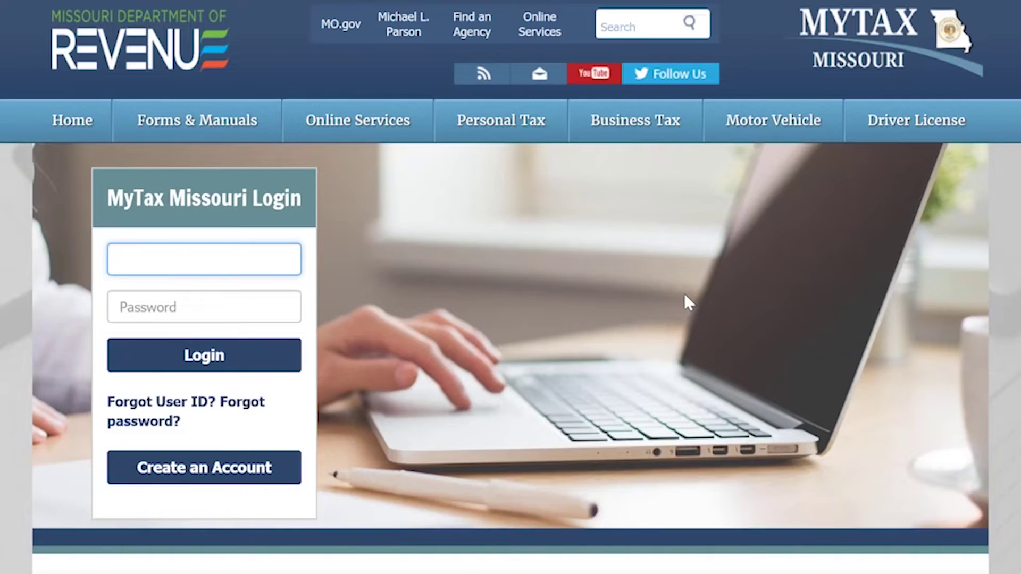
# Log in to MyTax Missouri with the new user ID and the temporary password
pyautogui.write('UserID211')
pyautogui.press('Tab')
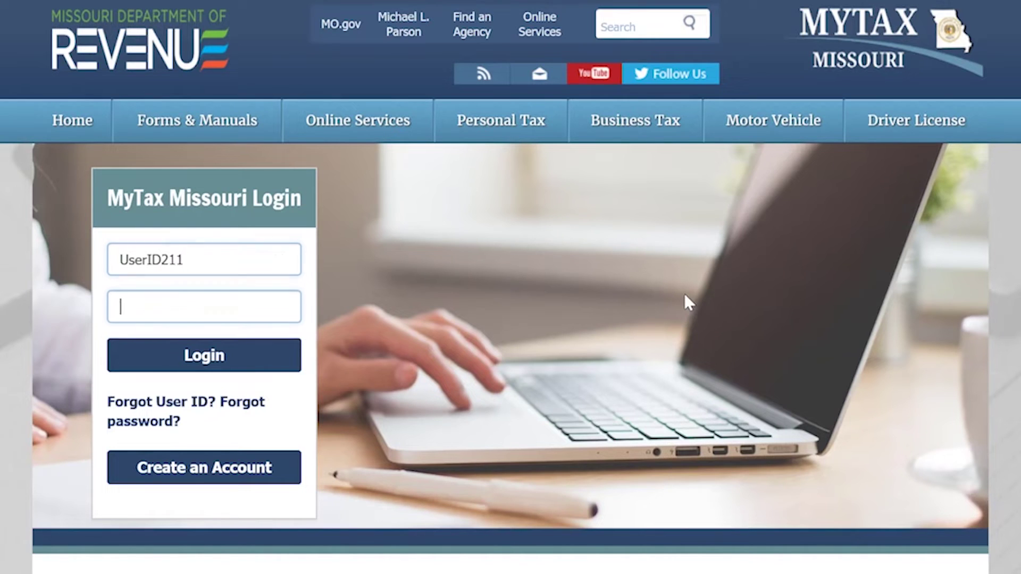
pyautogui.write('pass')
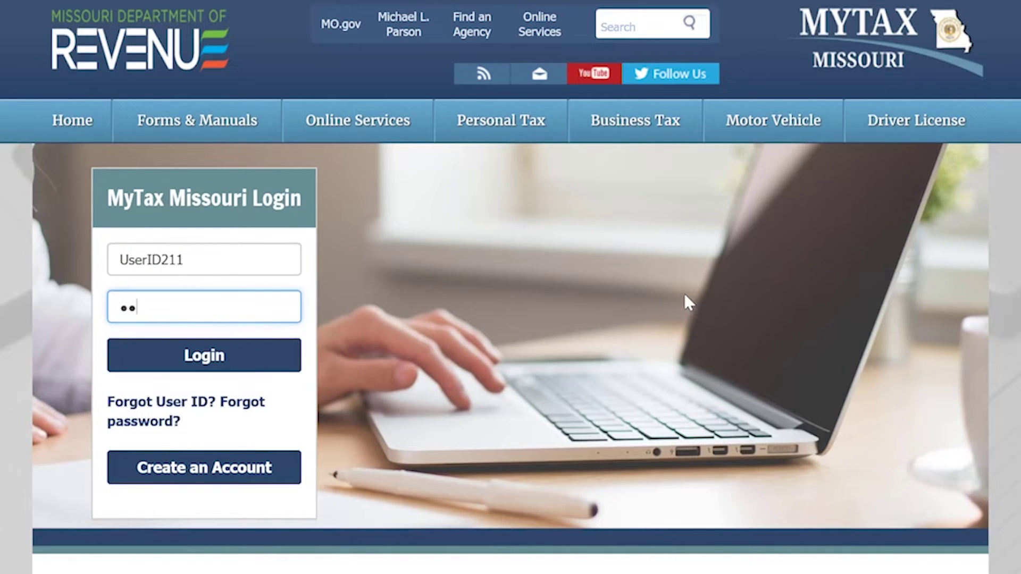
pyautogui.write('word1!')
pyautogui.click(289, 362)
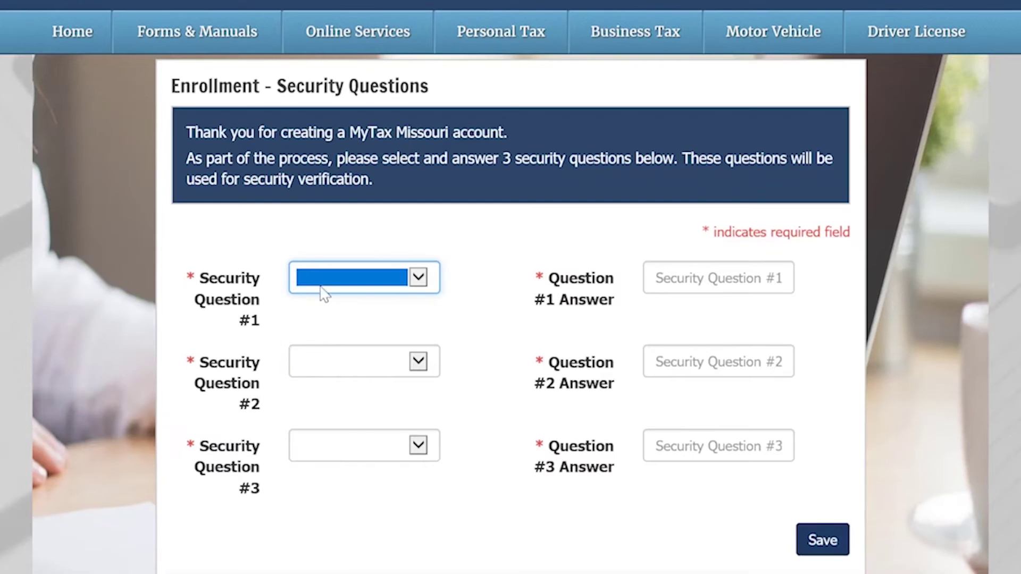
# Choose three security questions, including mother's maiden name, and enter an answer for each
pyautogui.click(322, 293)
pyautogui.click(340, 276)
pyautogui.press('Tab')
pyautogui.write('Security1')
pyautogui.click(418, 361)
pyautogui.click(474, 372)
pyautogui.press('Tab')
pyautogui.write('Security')
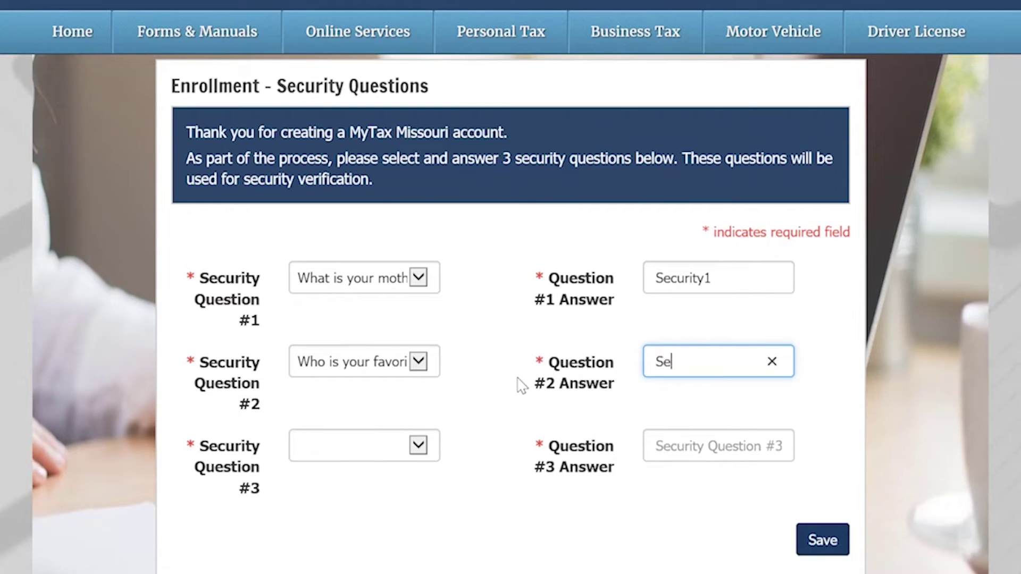
pyautogui.write('2')
pyautogui.click(414, 450)
pyautogui.click(532, 372)
pyautogui.press('Tab')
pyautogui.write('Security3')
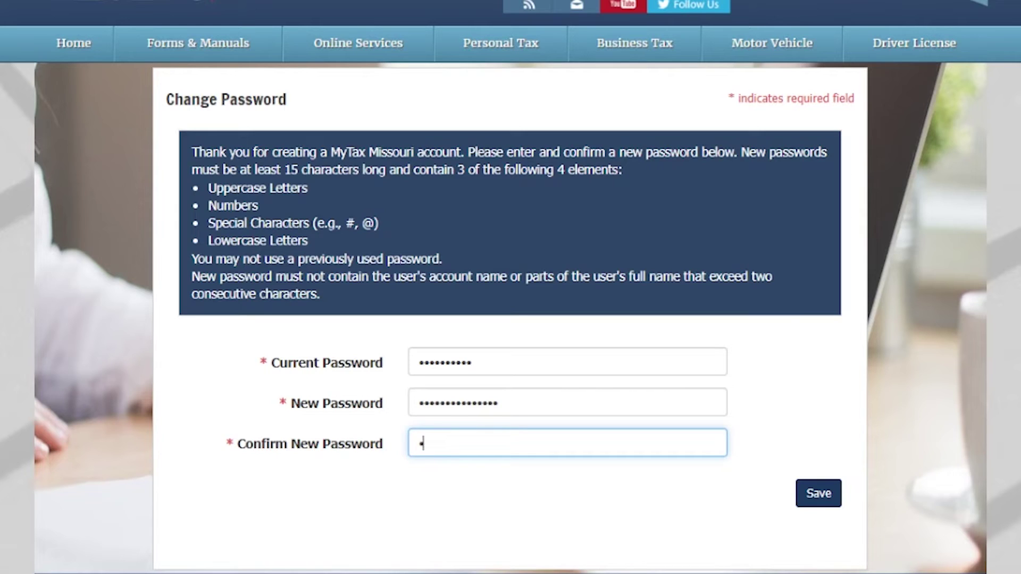
# Confirm the new password and save the password change
pyautogui.write('••••••••••••••')
pyautogui.click(819, 494)
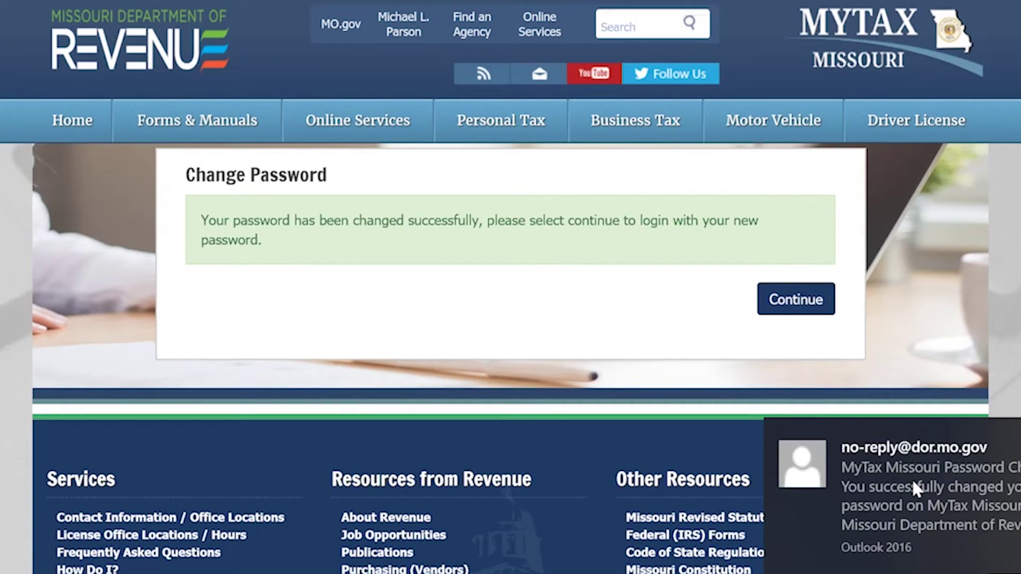
# Log in with the user ID and new password, accept the monitoring warning, and go to Manage Accounts
pyautogui.click(813, 308)
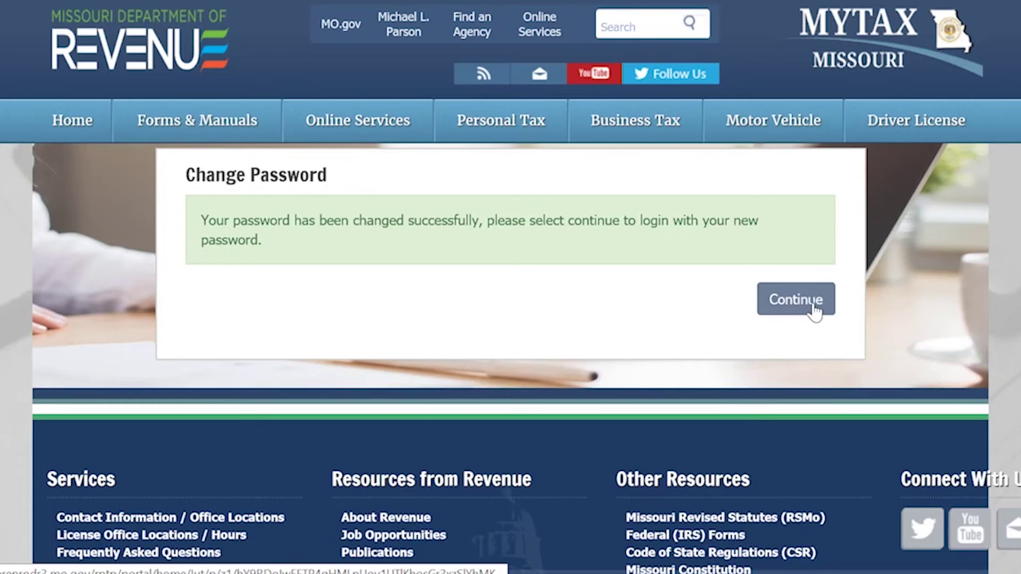
pyautogui.write('UserID')
pyautogui.press('Tab')
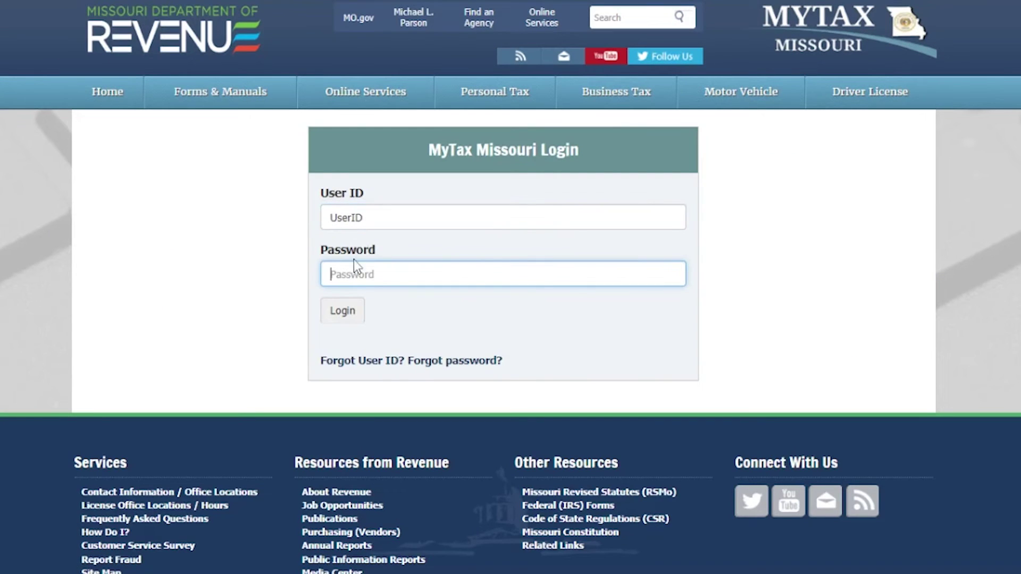
pyautogui.write('P•••••••••••••••••')
pyautogui.click(355, 313)
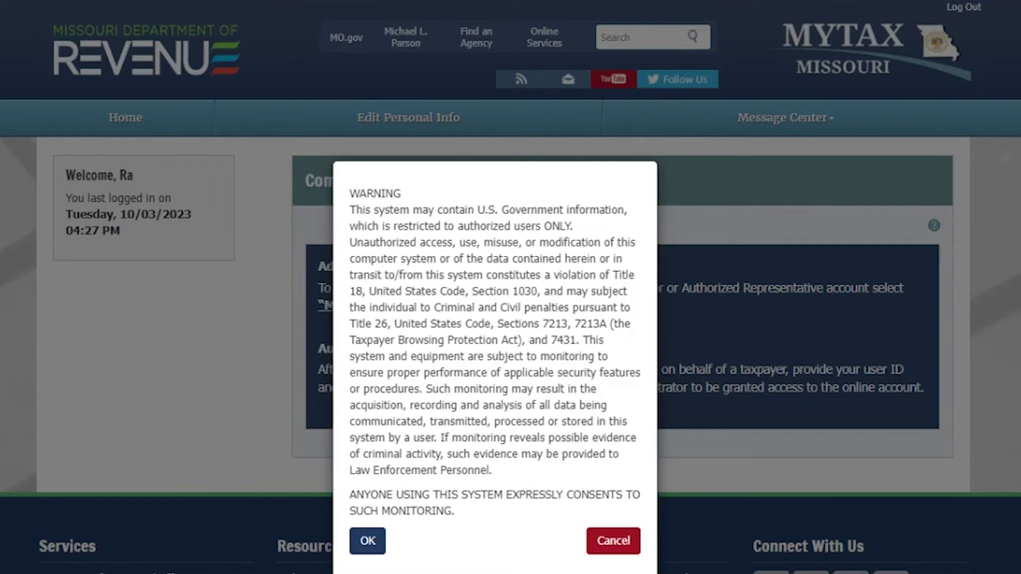
pyautogui.click(368, 541)
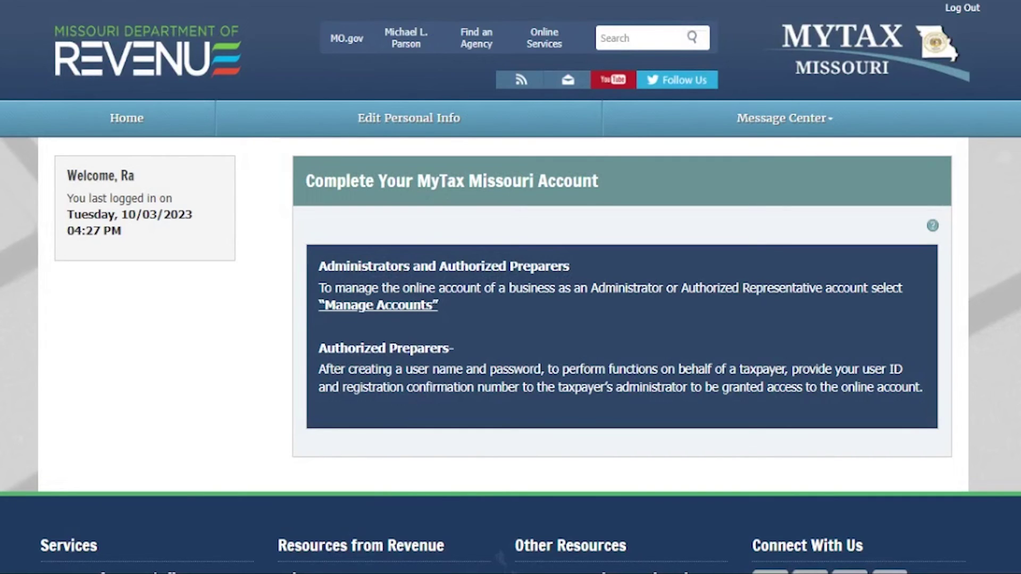
pyautogui.click(390, 308)
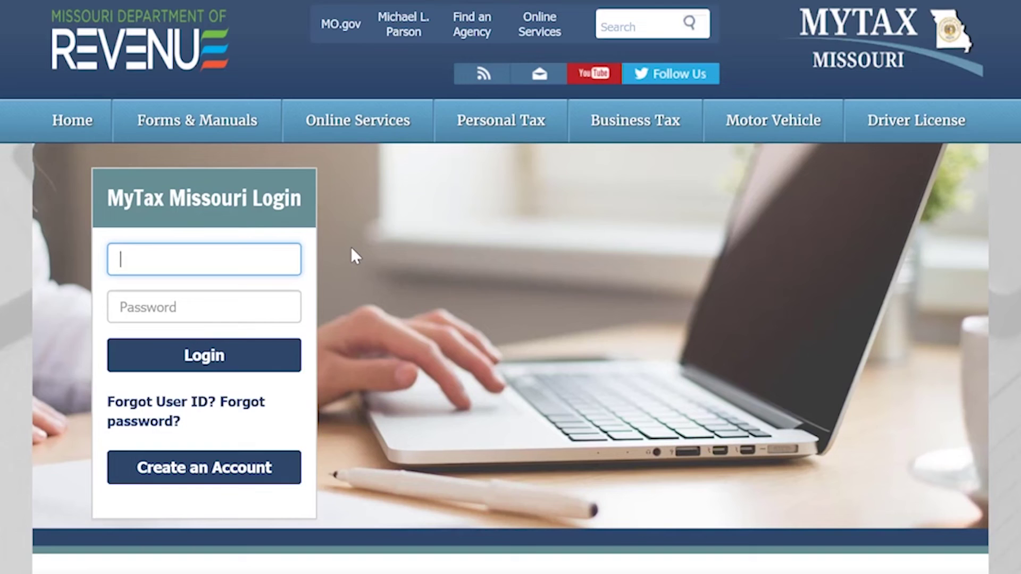
# Log back in with the user ID and password to view the Tax Accounts with $0.00 balances
pyautogui.write('UserID211')
pyautogui.press('Tab')
pyautogui.write('••••••••')
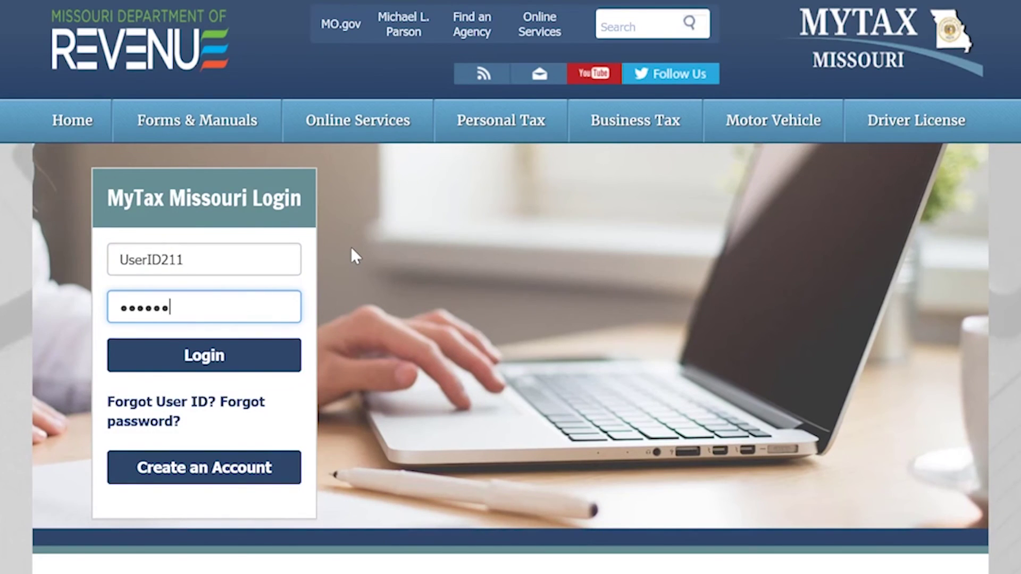
pyautogui.click(275, 353)
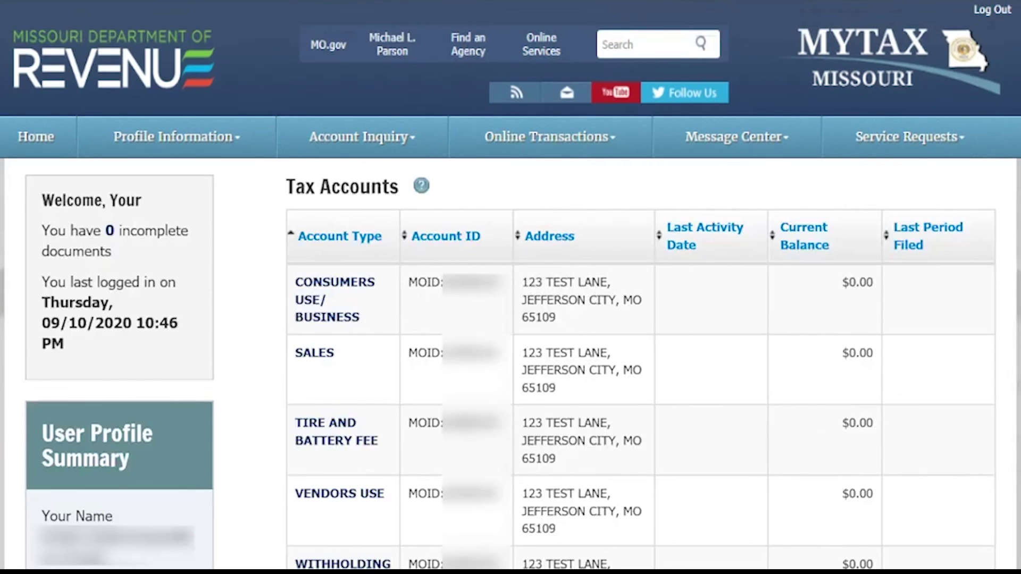